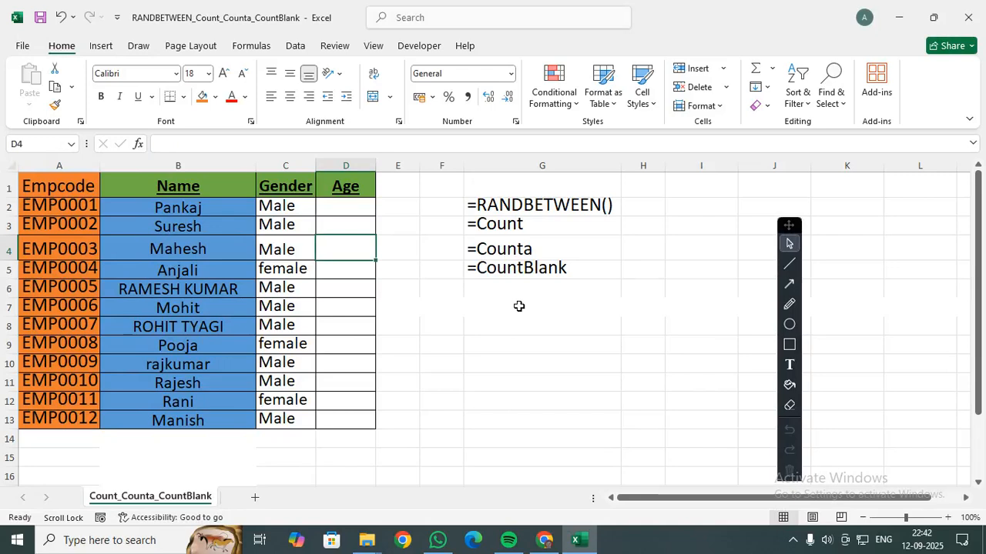
Enter the formula =RANDBETWEEN(20,60) in cell D2 to generate a random age for the first employee
click(346, 208)
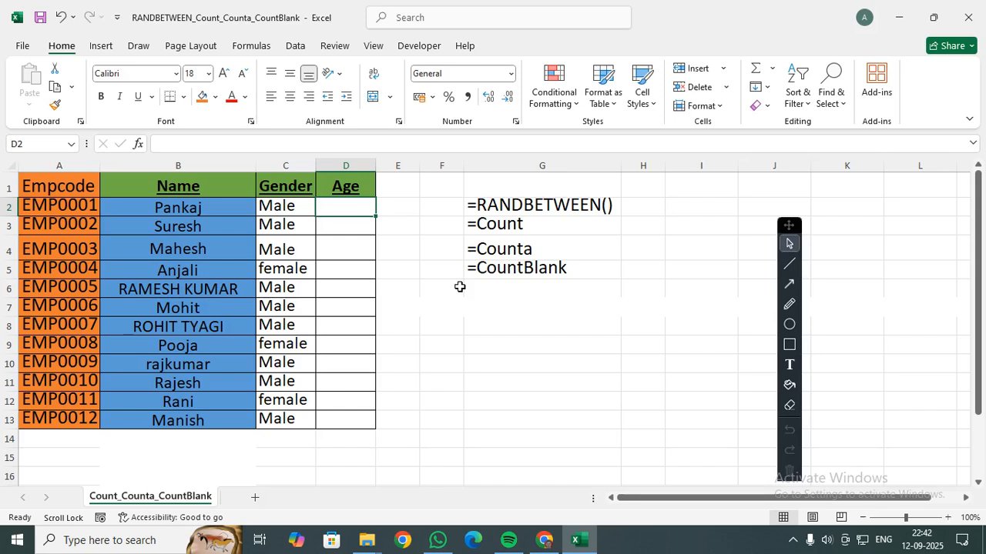
text(=)
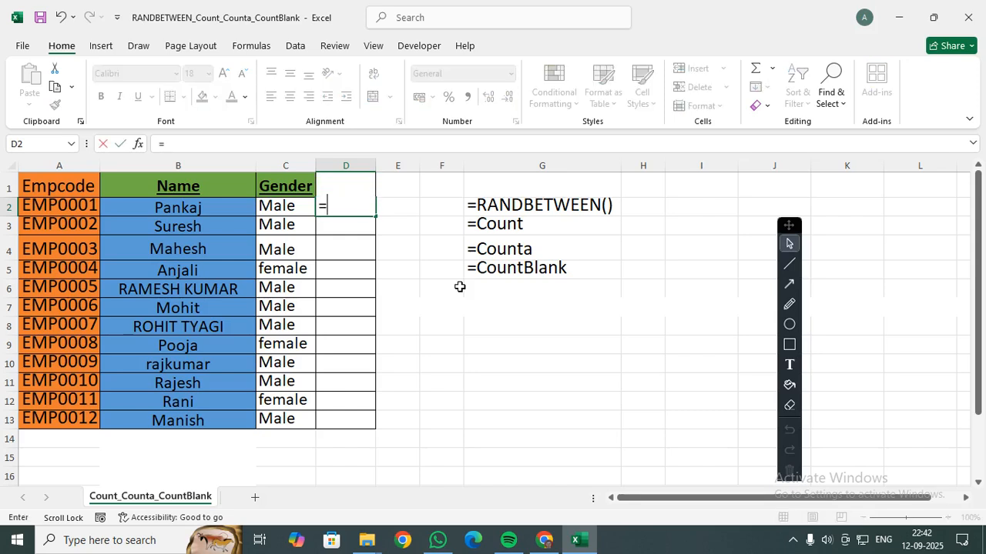
text(RA)
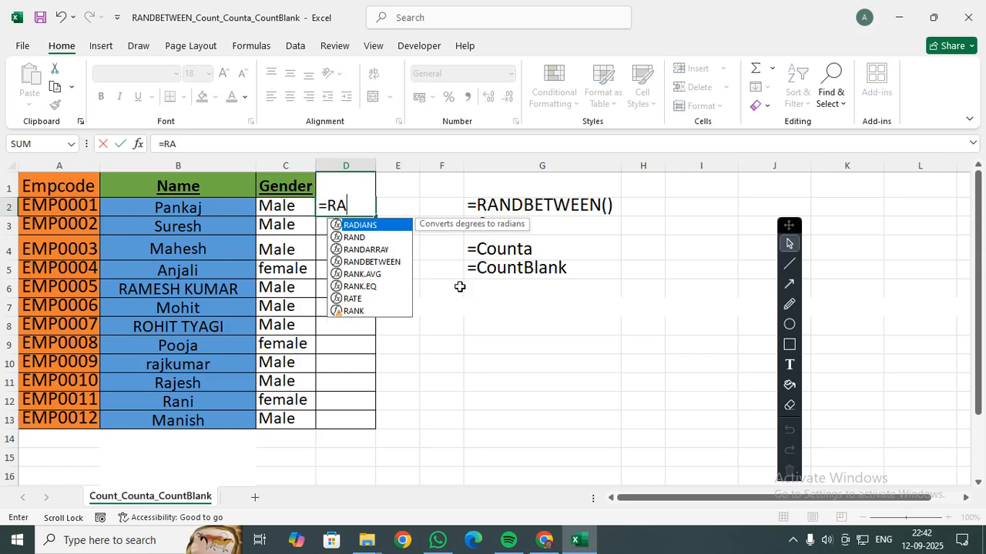
text(ND)
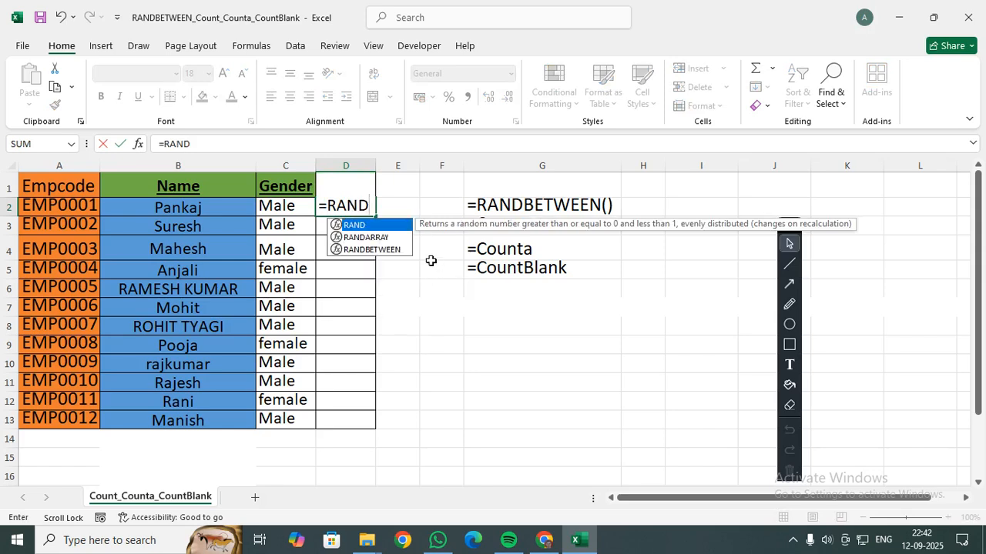
click(379, 249)
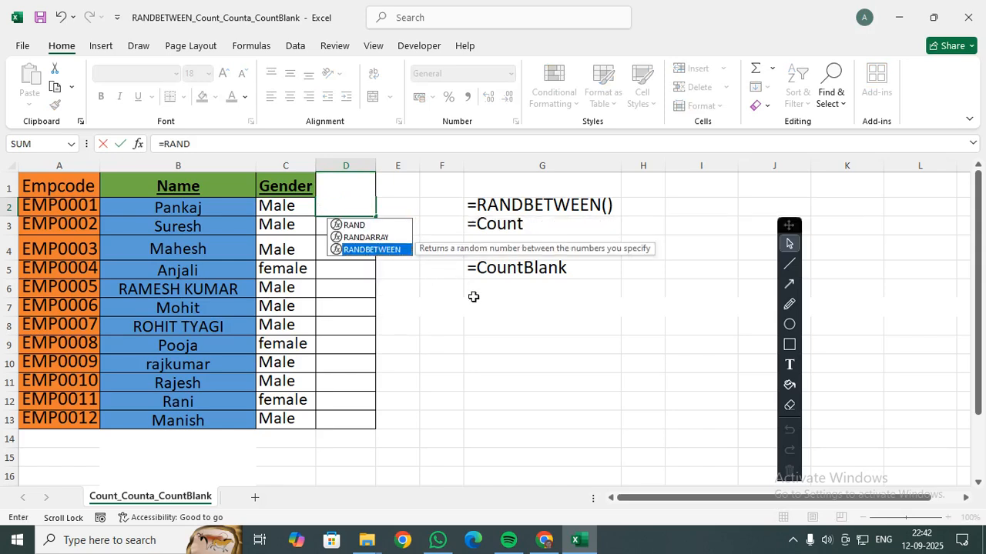
key(Tab)
text(20)
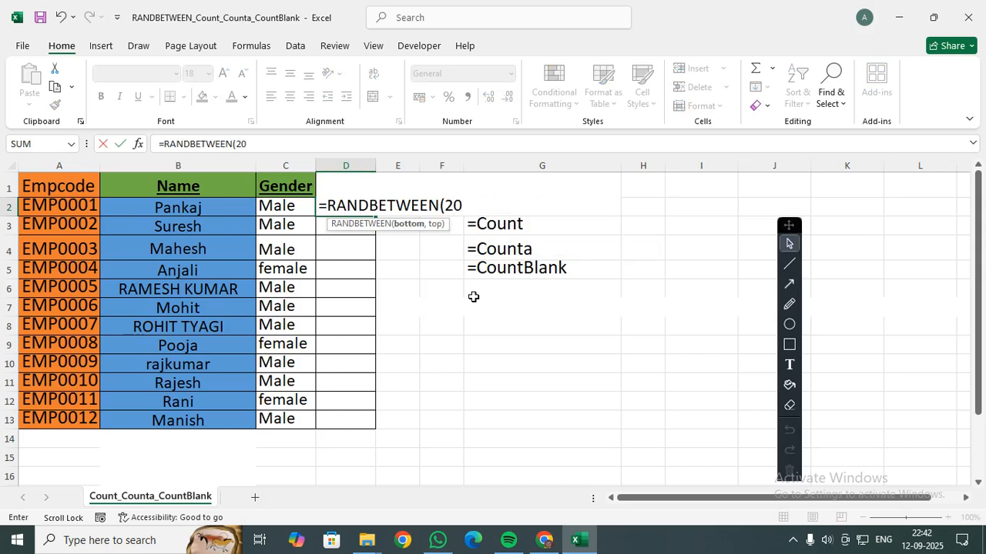
text(,60)
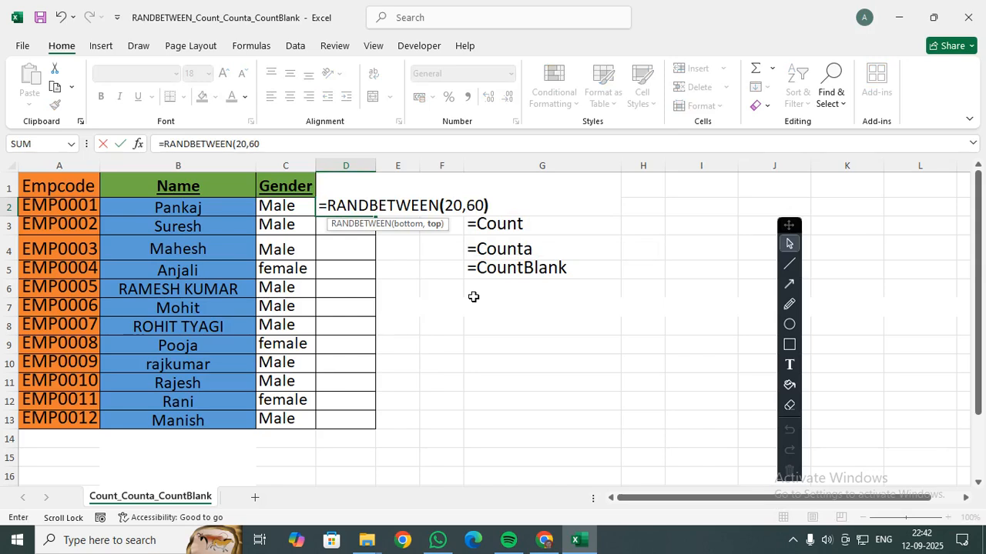
text())
key(Return)
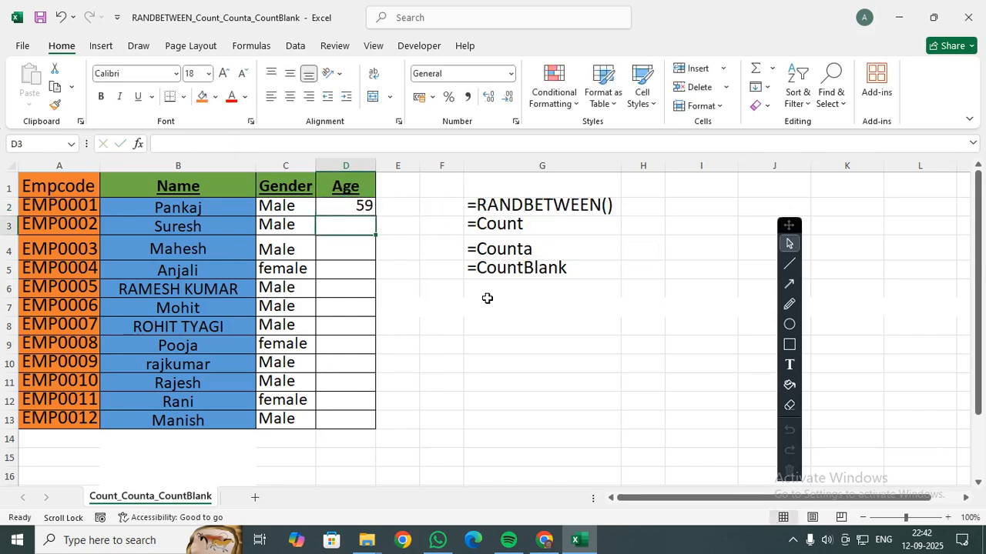
Fill the RANDBETWEEN formula from D2 down the Age column to D13
click(352, 204)
double_click(375, 216)
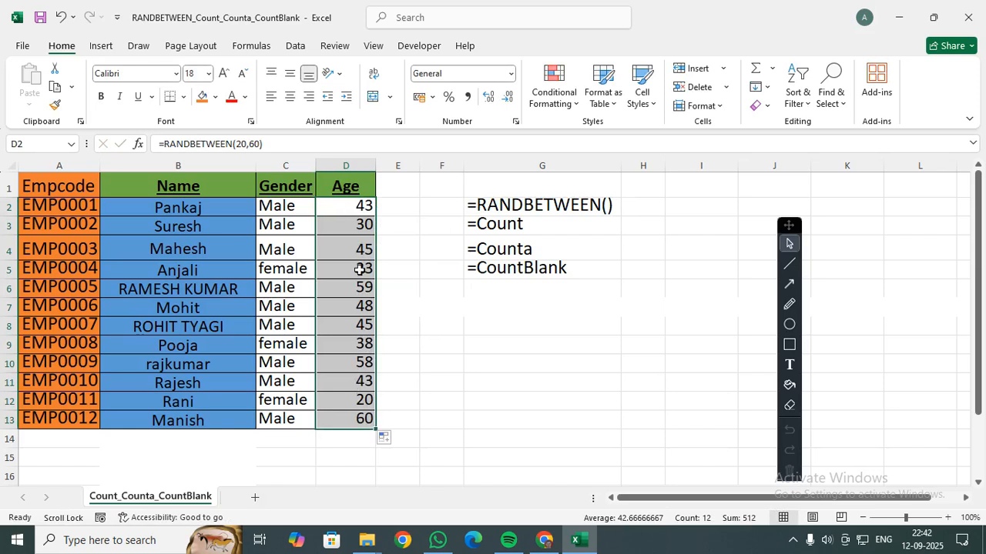
click(553, 320)
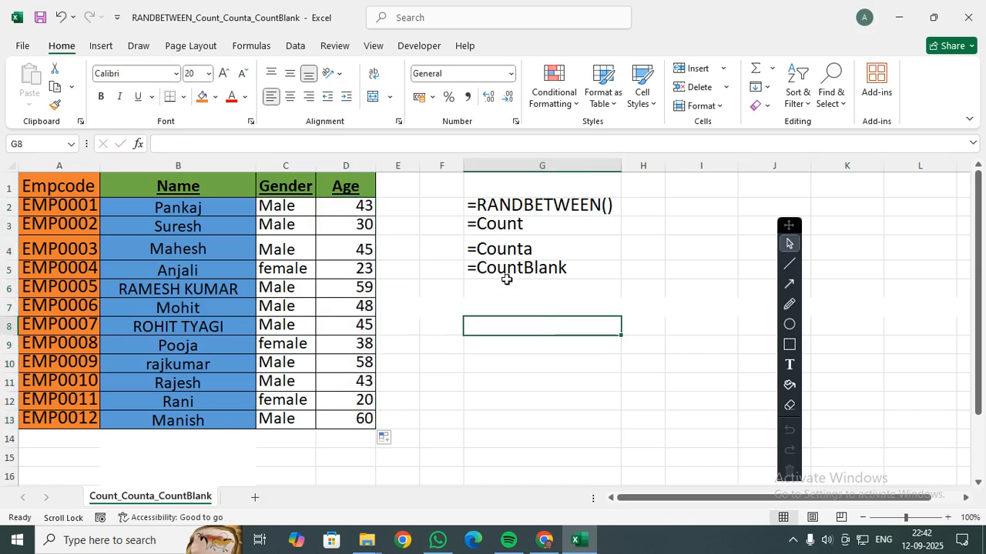
Enter a COUNT formula over the employee table in cell H3, beside the Count label
click(634, 224)
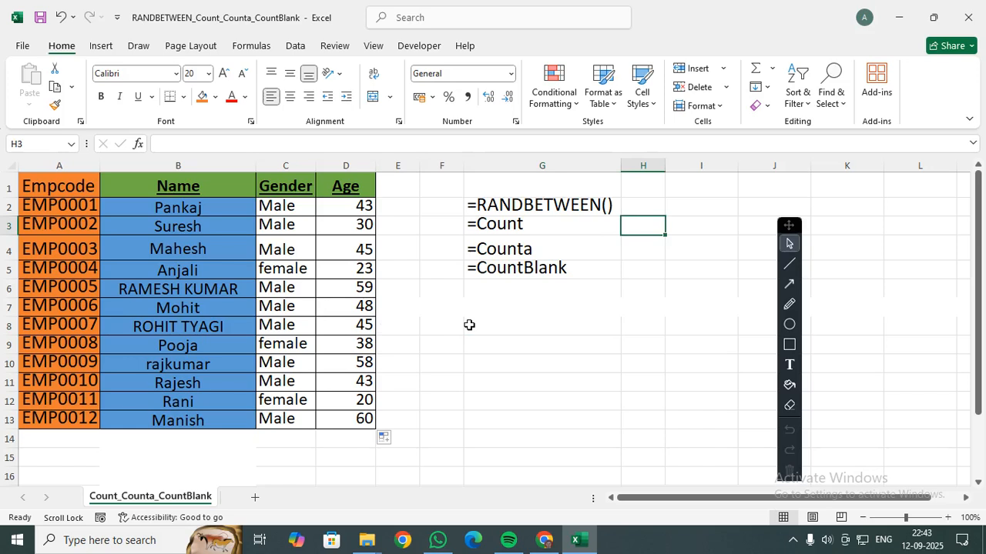
text(=COUNT)
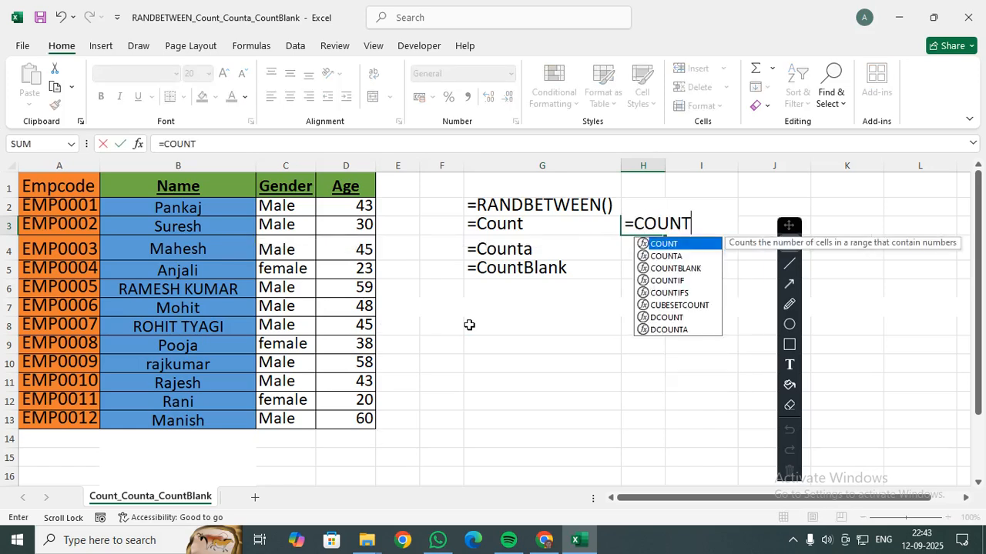
text(()
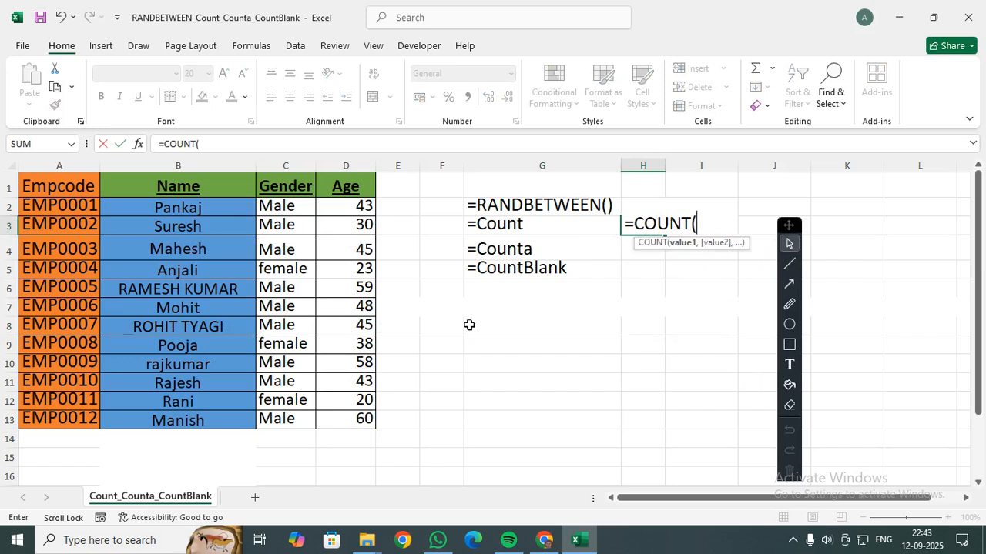
drag(79, 196, 346, 424)
key(Return)
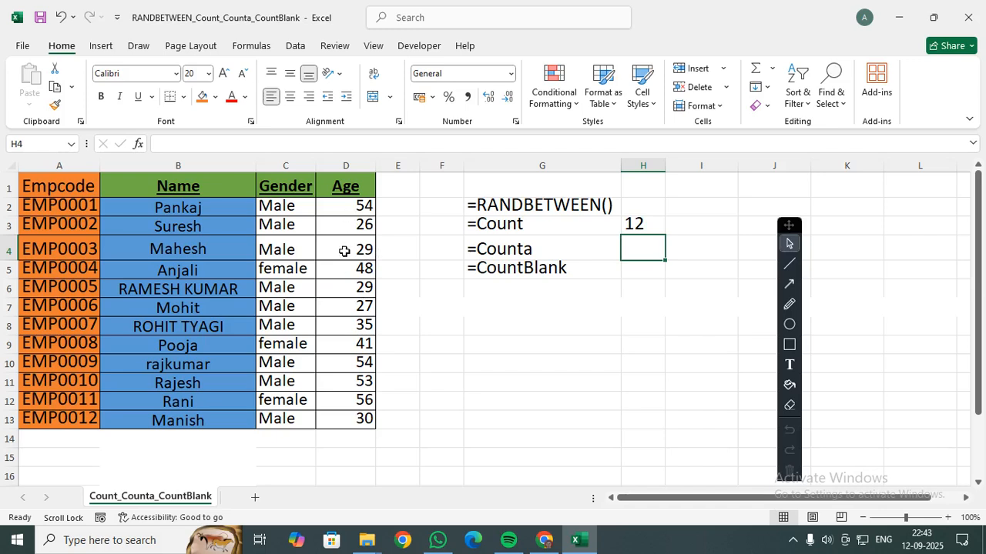
Clear the ages in cells D7 and D11 to test the COUNT formula
click(343, 305)
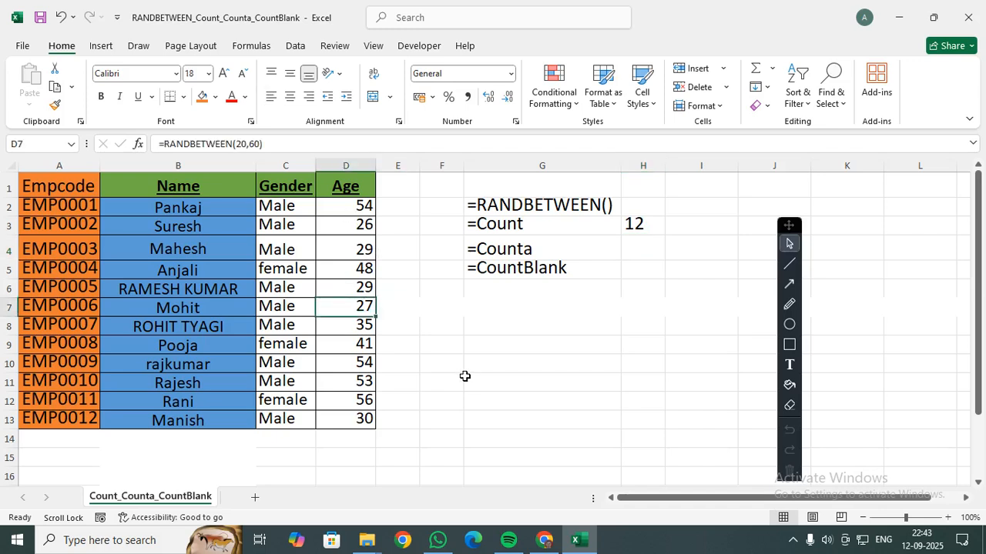
key(Delete)
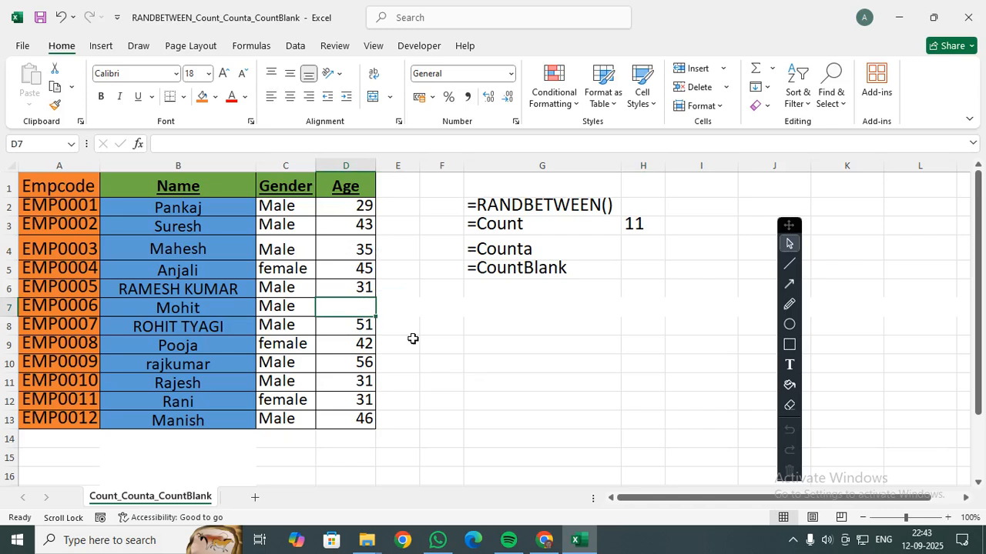
click(358, 382)
key(Delete)
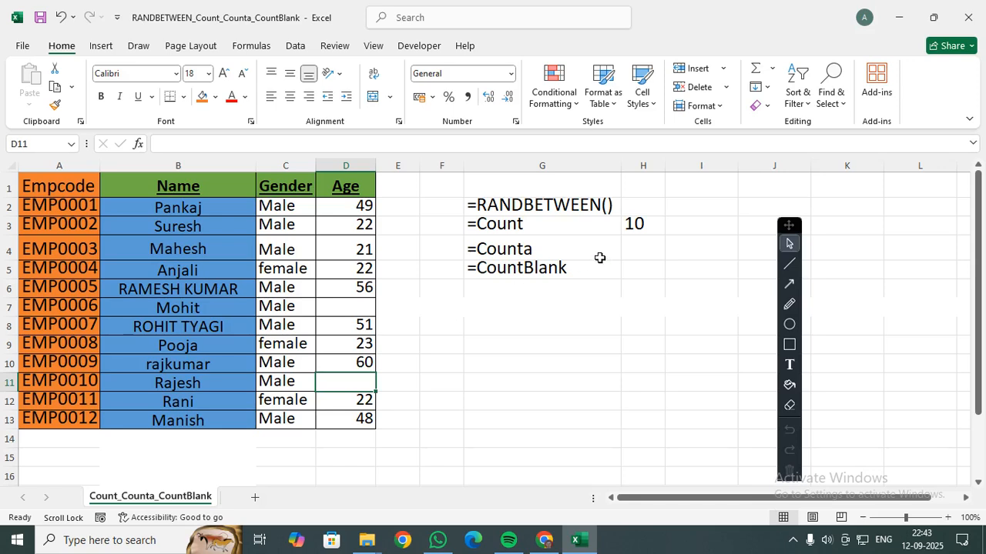
Enter a COUNTA formula over the whole table A1:D13, headers included, in cell H4
click(625, 250)
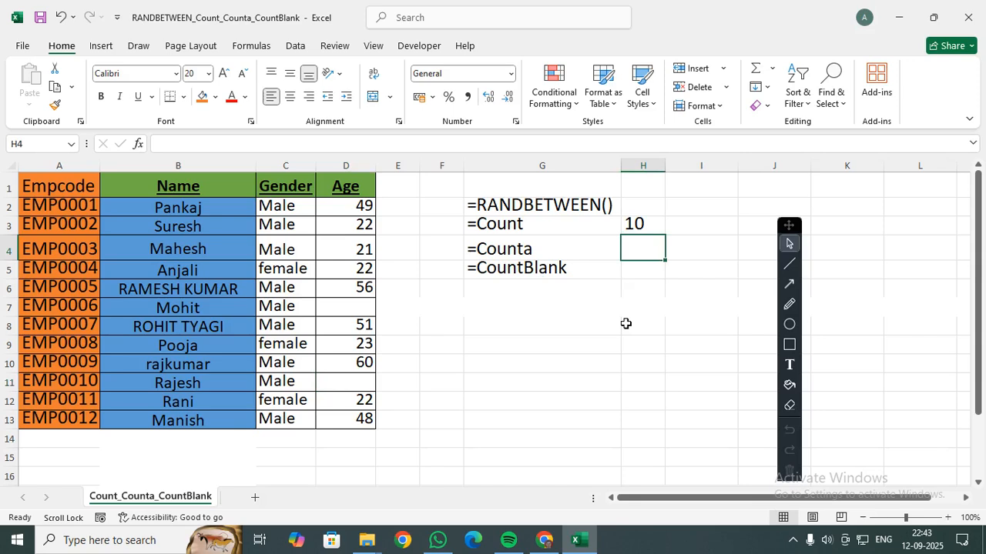
text(=CO)
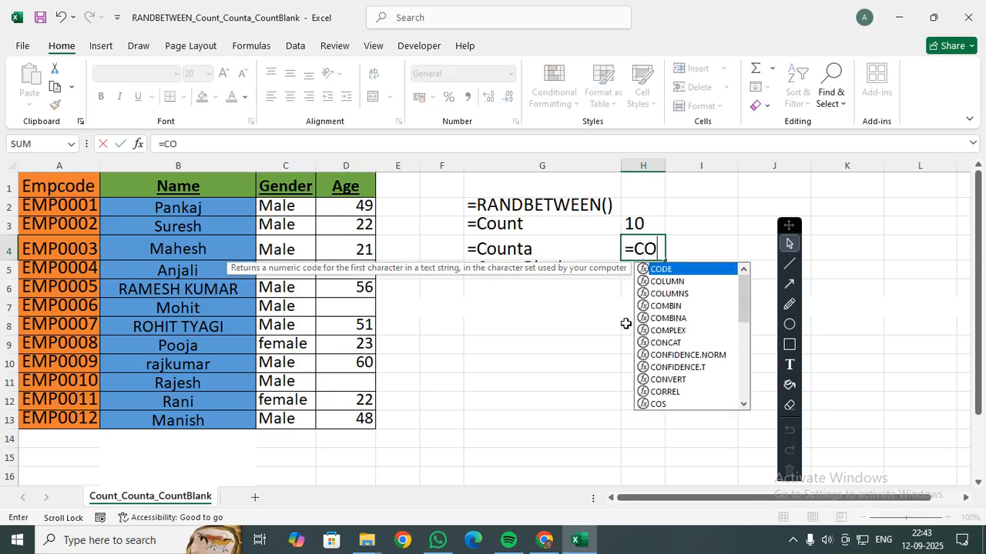
text(UNTA()
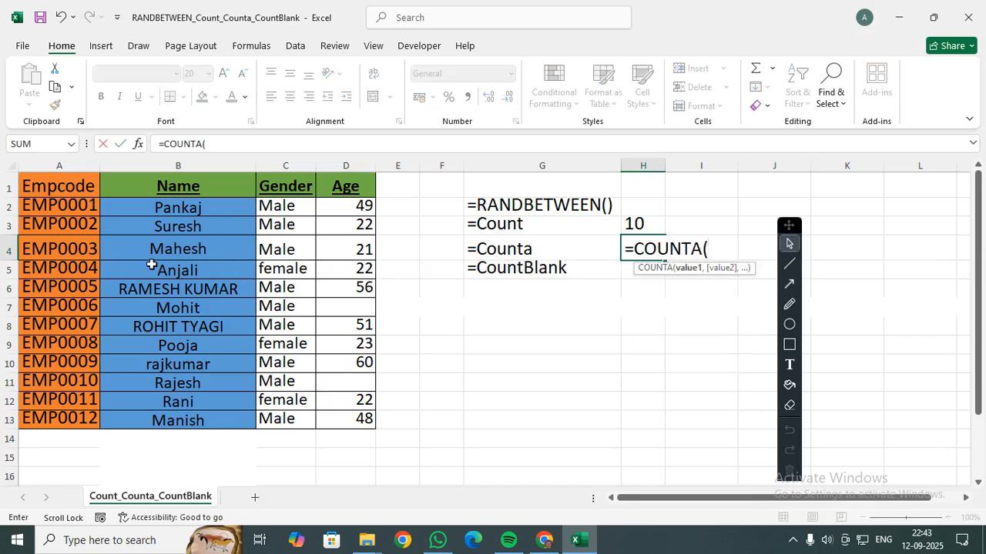
drag(47, 181, 346, 419)
key(Return)
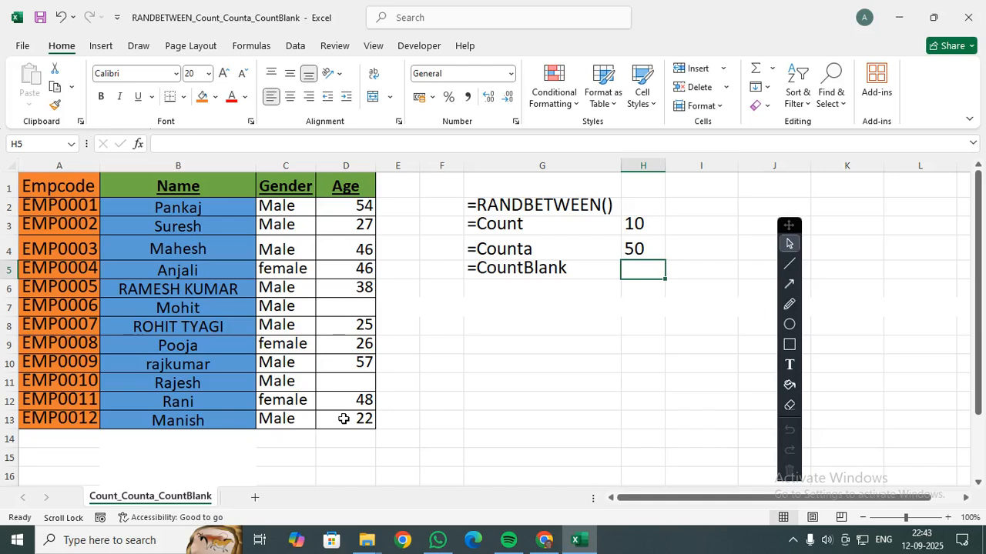
Clear the gender in C8 and the employee code in A8 to test the COUNTA formula
click(265, 325)
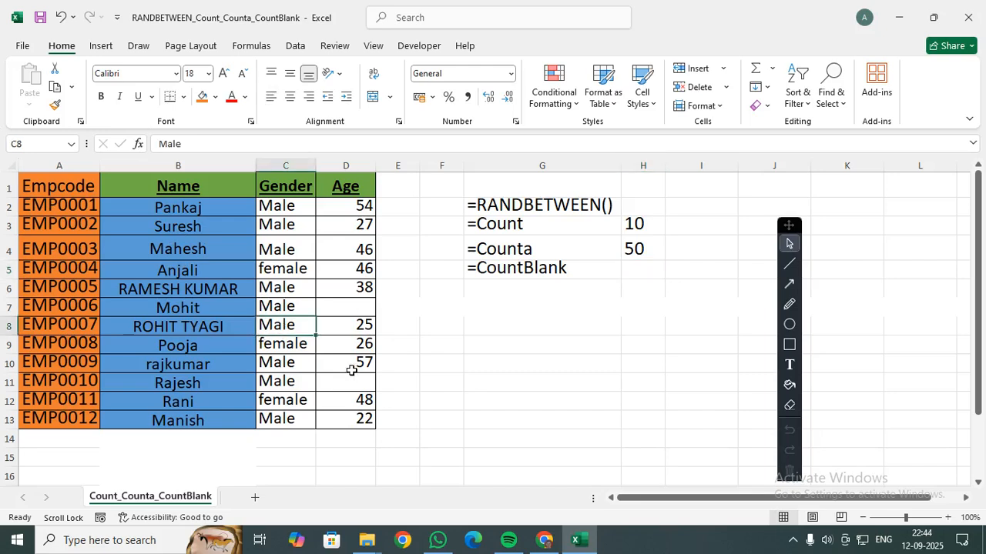
key(Delete)
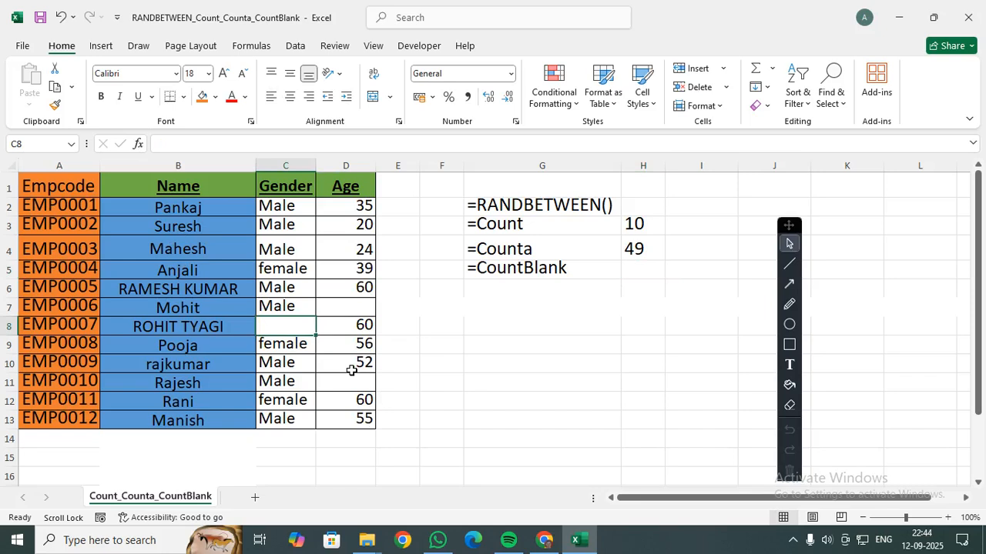
click(80, 321)
key(Delete)
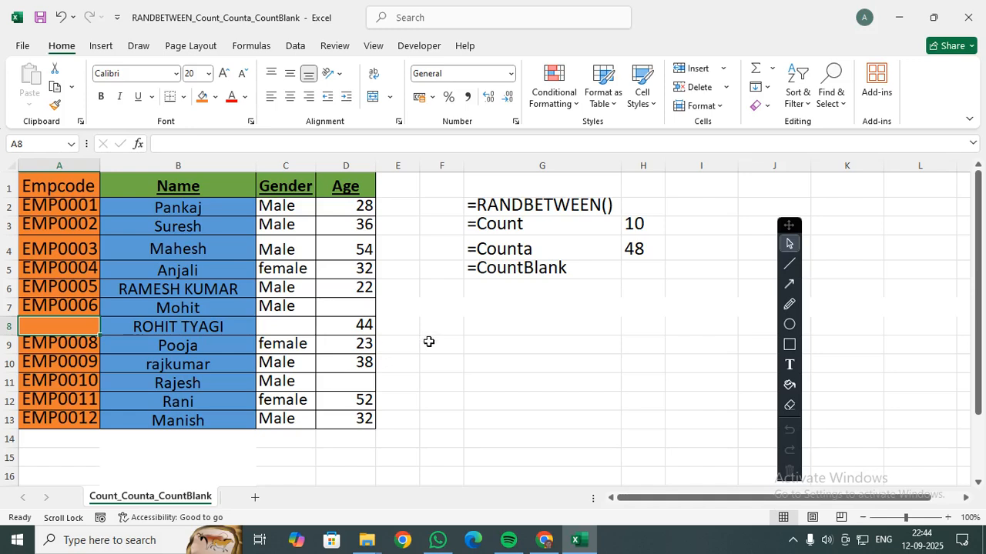
Fill the Empcode series from A2 down to A12 and copy Male from C7 down into C8
click(53, 209)
drag(93, 213, 99, 420)
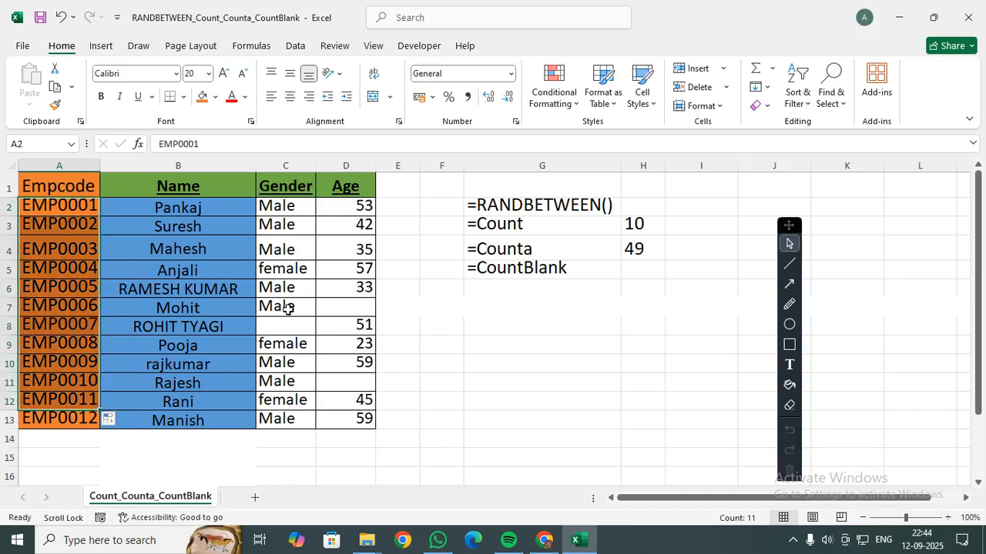
drag(276, 307, 279, 321)
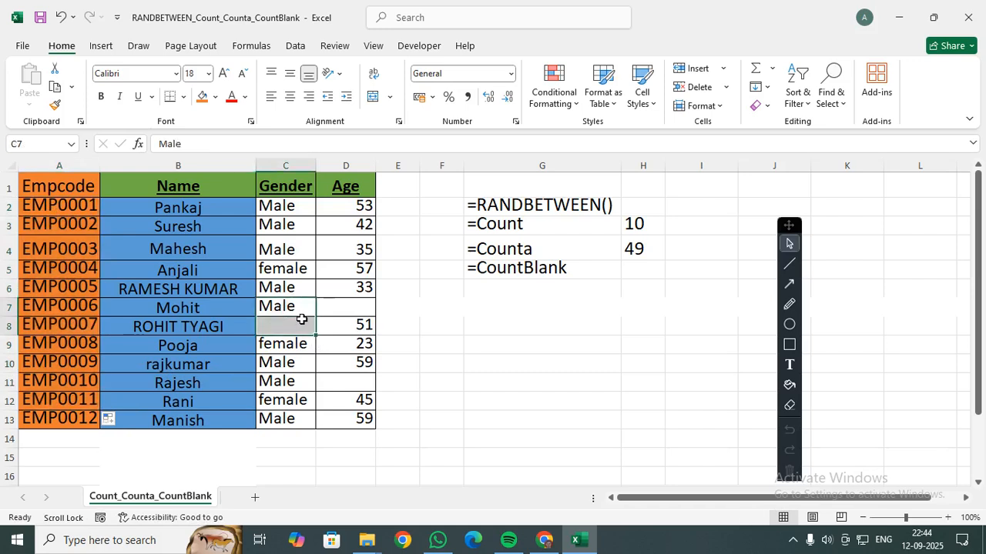
key(ctrl+d)
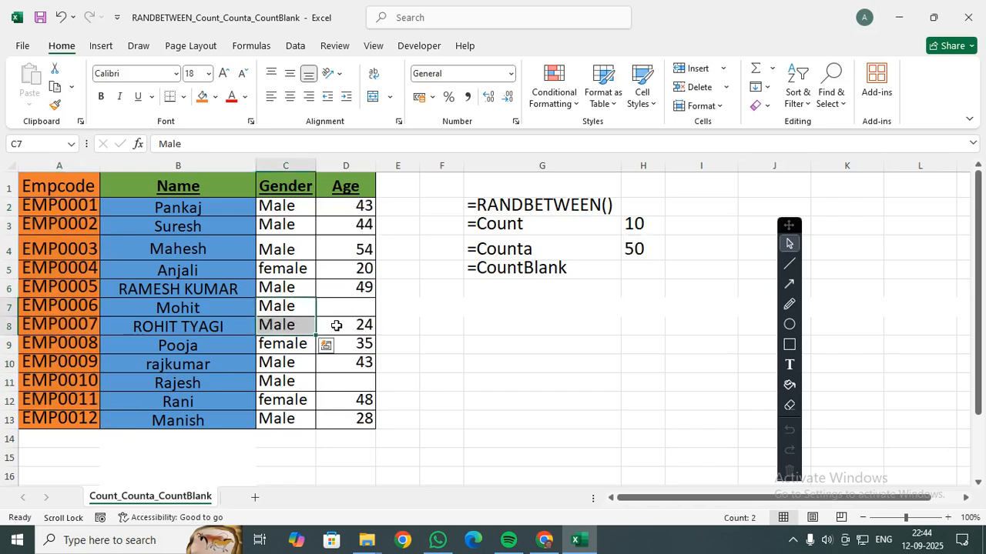
Fill the RANDBETWEEN formula from D6 down to D13 to restore the blank ages
click(359, 290)
drag(372, 302, 372, 421)
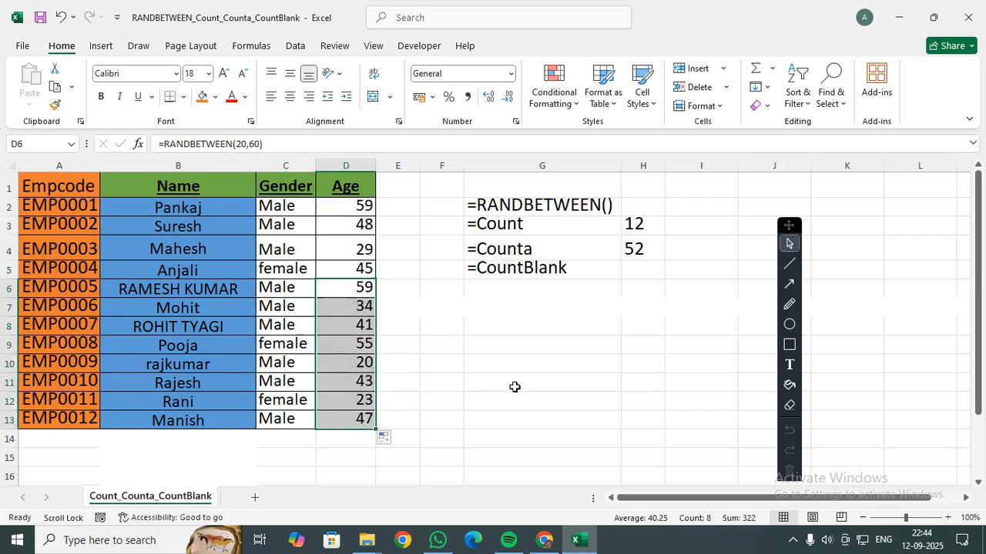
click(477, 375)
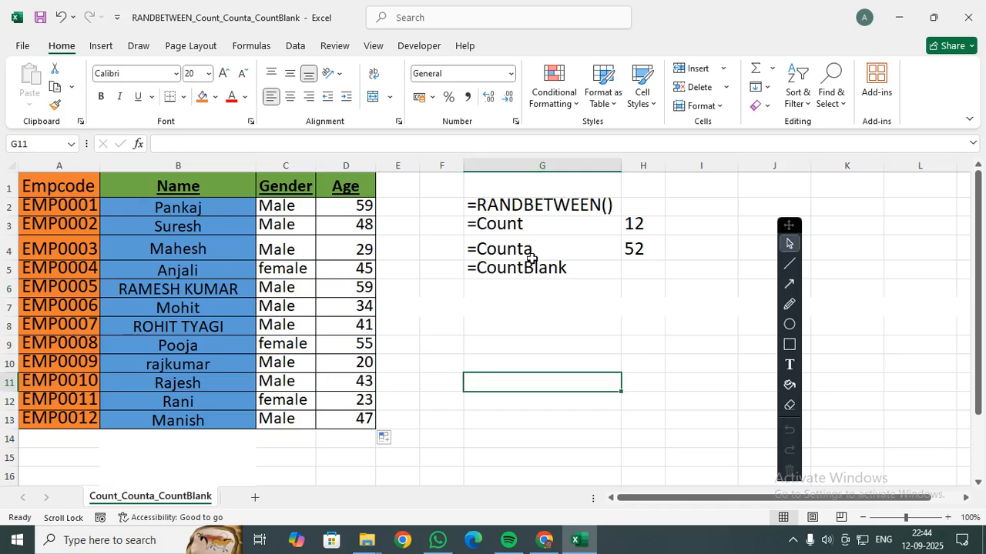
Clear one cell in each table column: A3, B7, C9 and D11
click(72, 221)
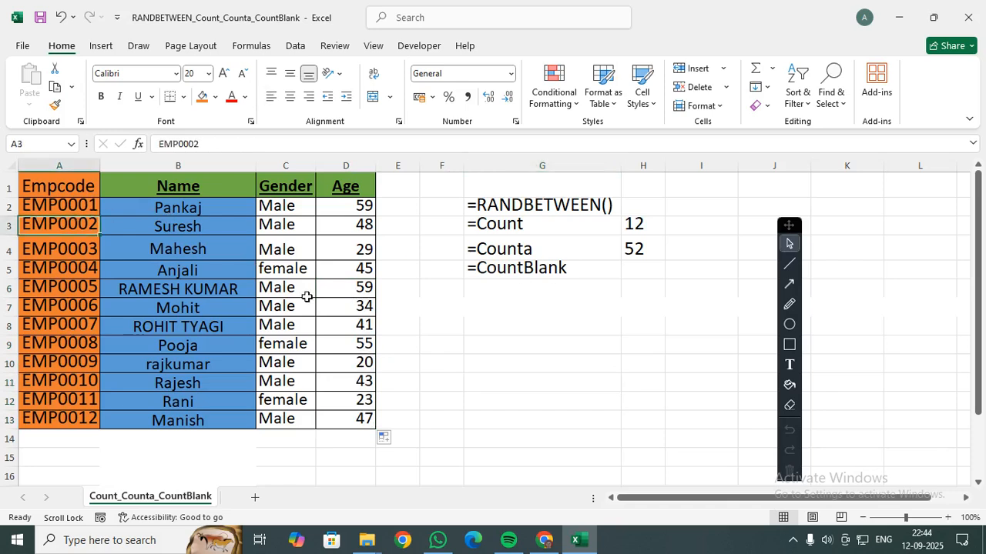
key(Delete)
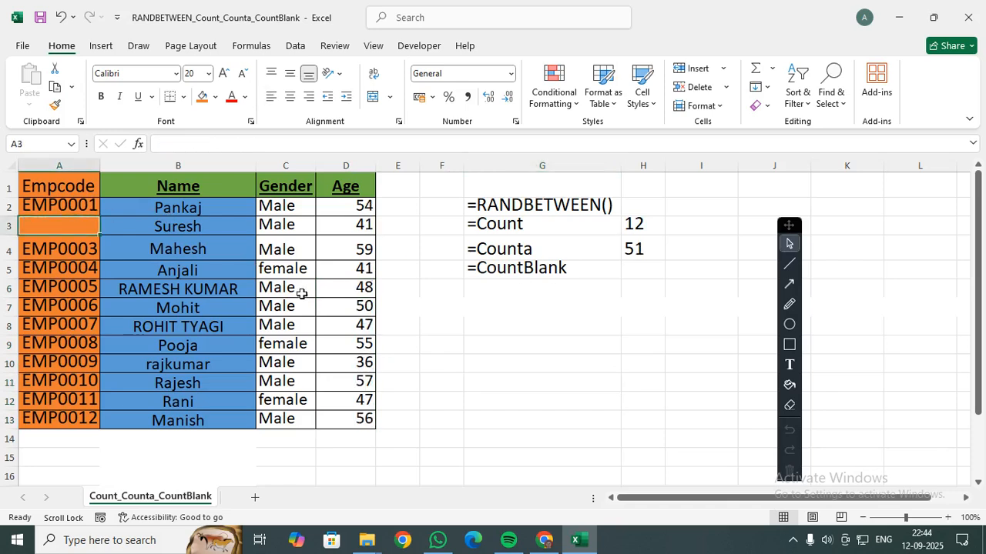
scroll(302, 293, down, 1)
click(198, 246)
key(Delete)
click(296, 283)
key(Delete)
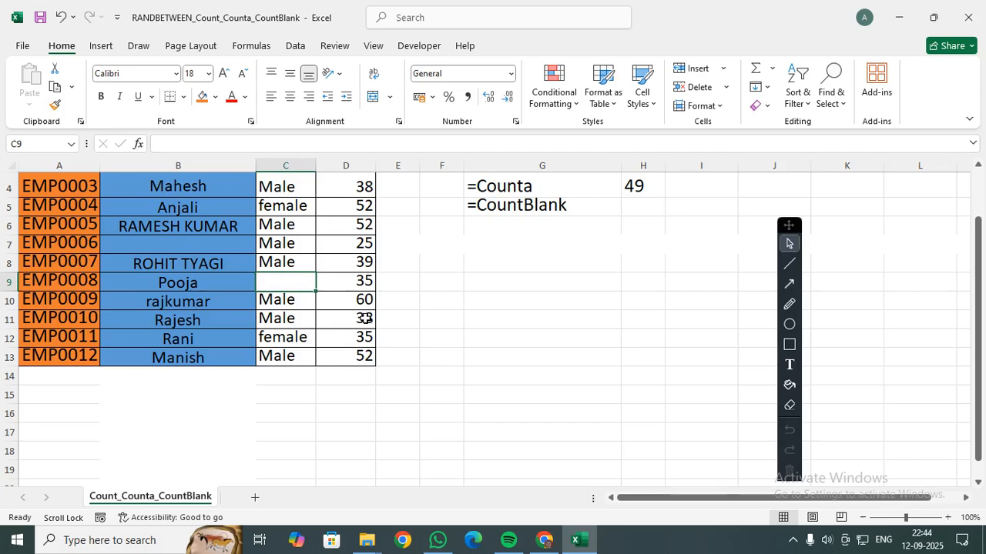
click(363, 318)
key(Delete)
click(478, 319)
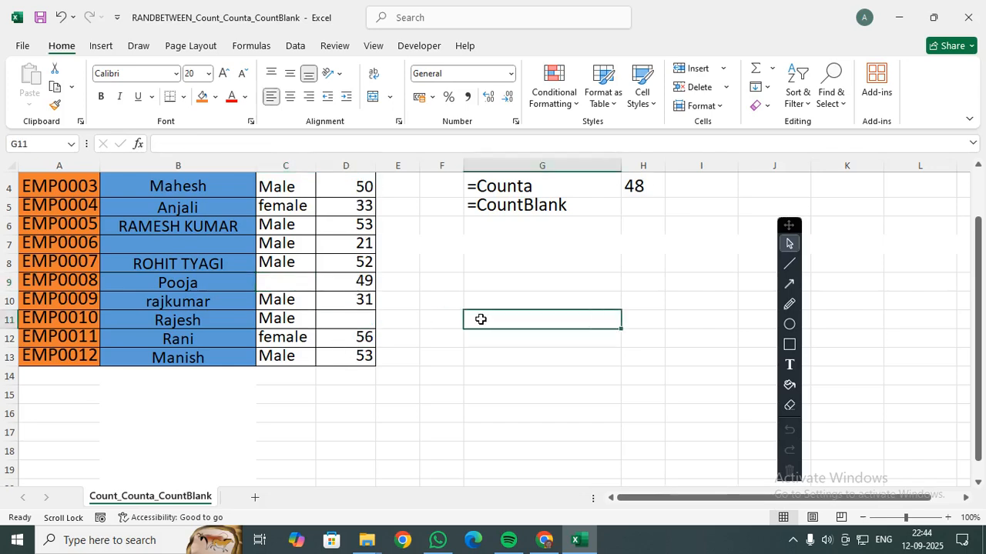
Enter a COUNTBLANK formula in H5 that counts the blank cells in the employee table range A1:D13
scroll(478, 321, up, 1)
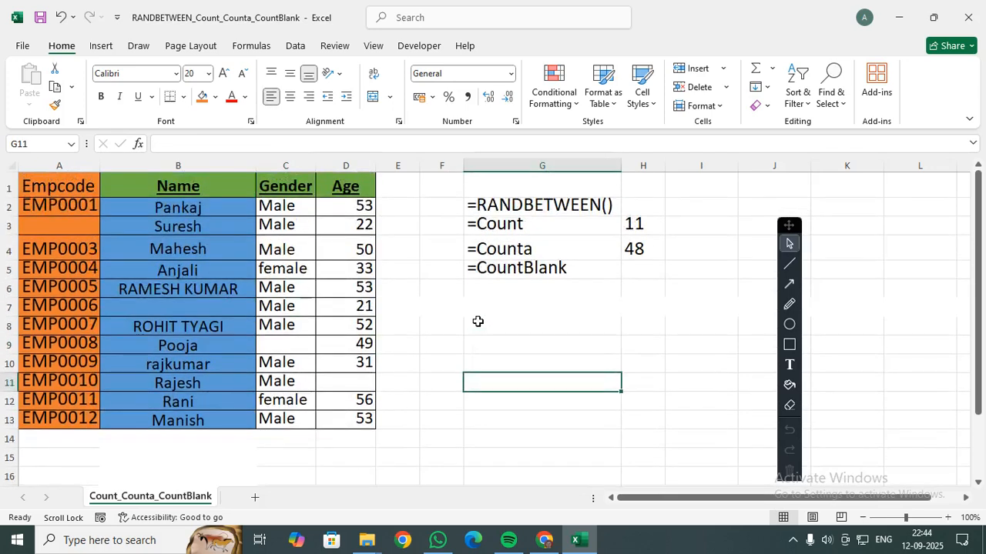
click(635, 272)
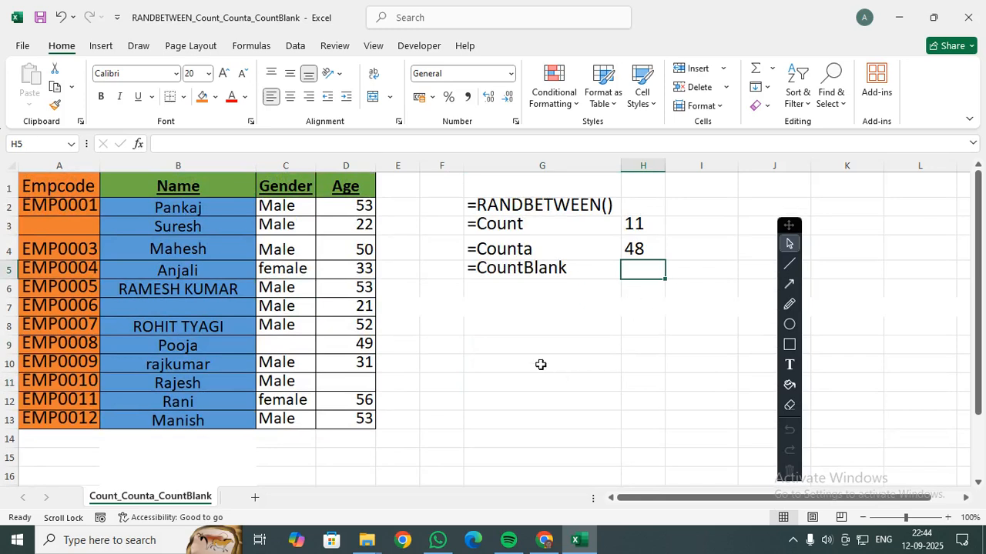
text(=COUNT)
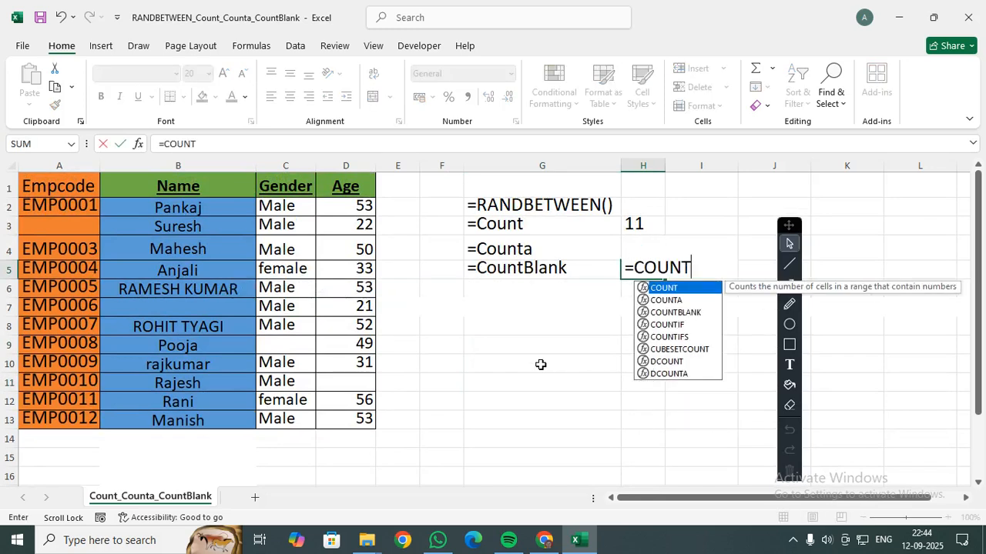
click(686, 312)
key(Tab)
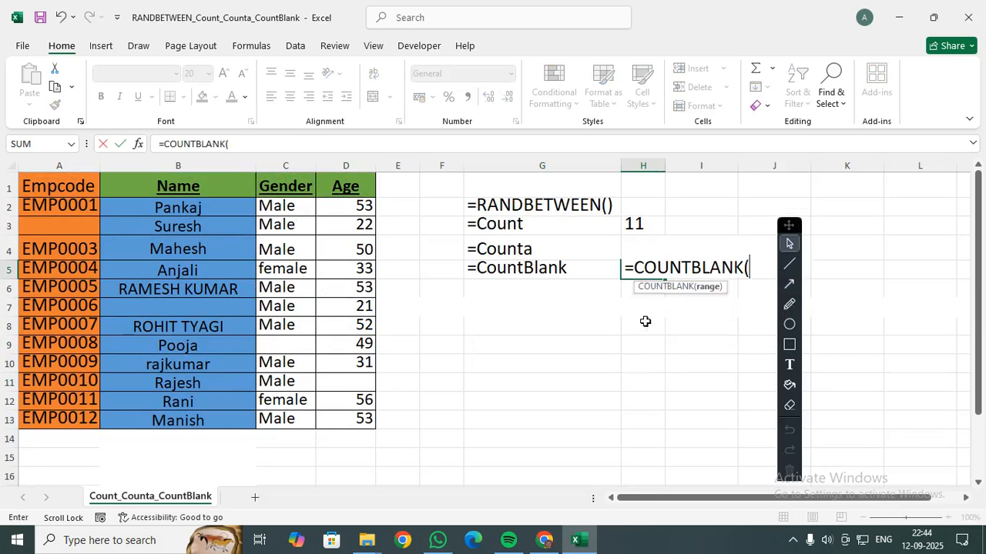
drag(46, 186, 357, 422)
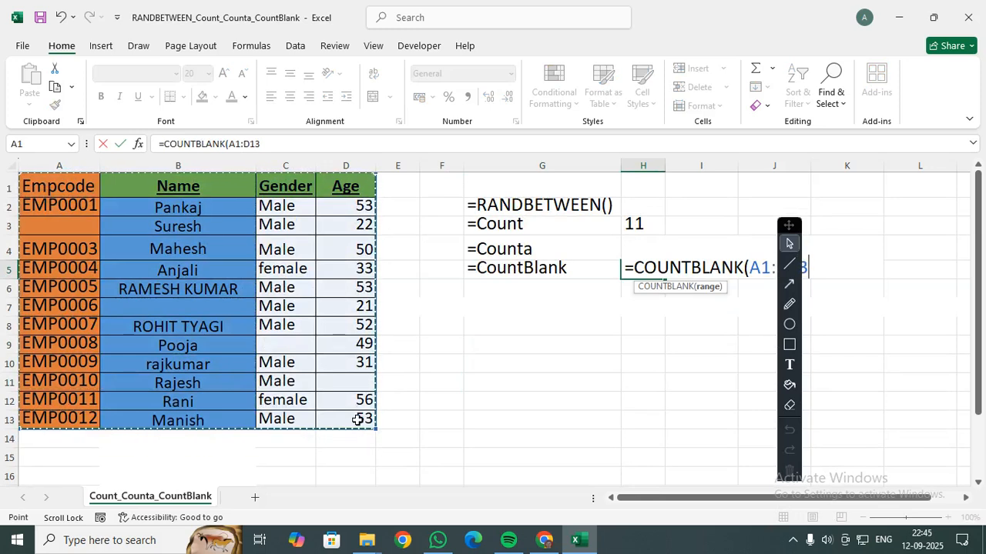
key(Return)
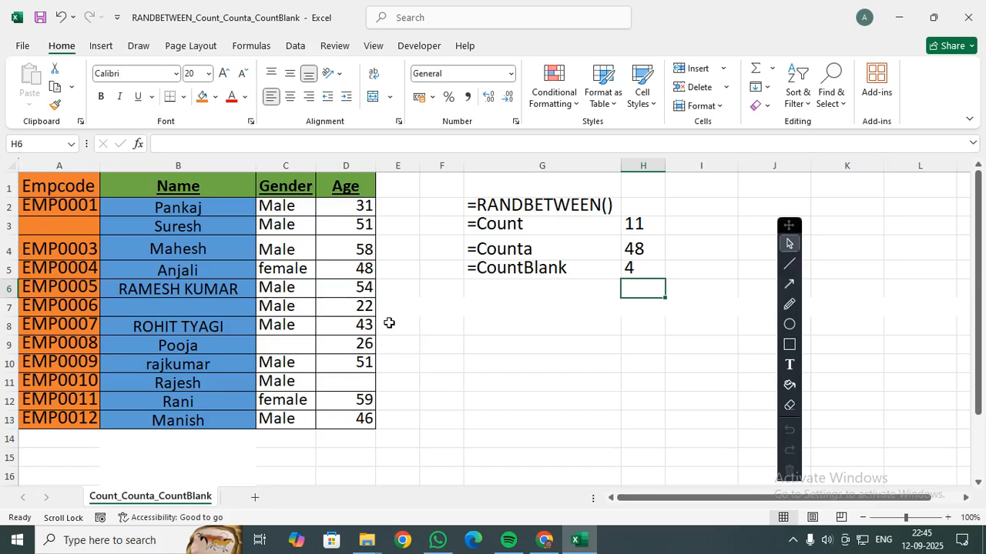
Highlight the blank table cells A3, B7, C9 and D11 with a yellow fill
click(65, 224)
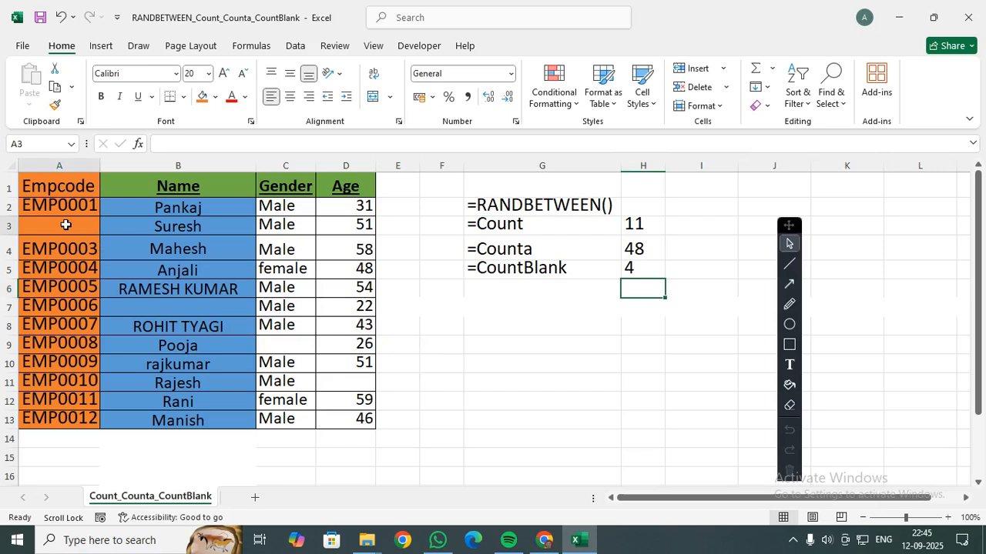
click(215, 98)
click(263, 316)
click(167, 309)
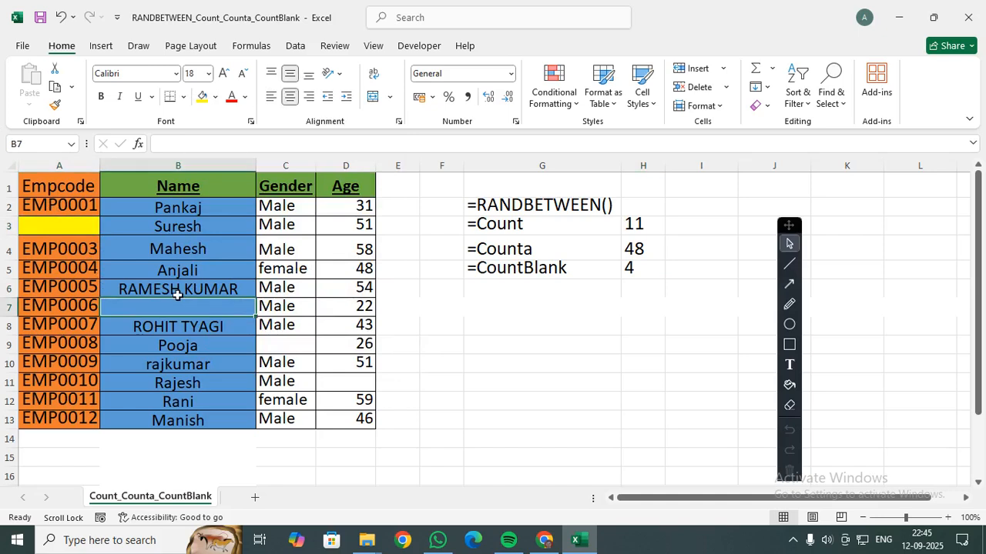
click(202, 96)
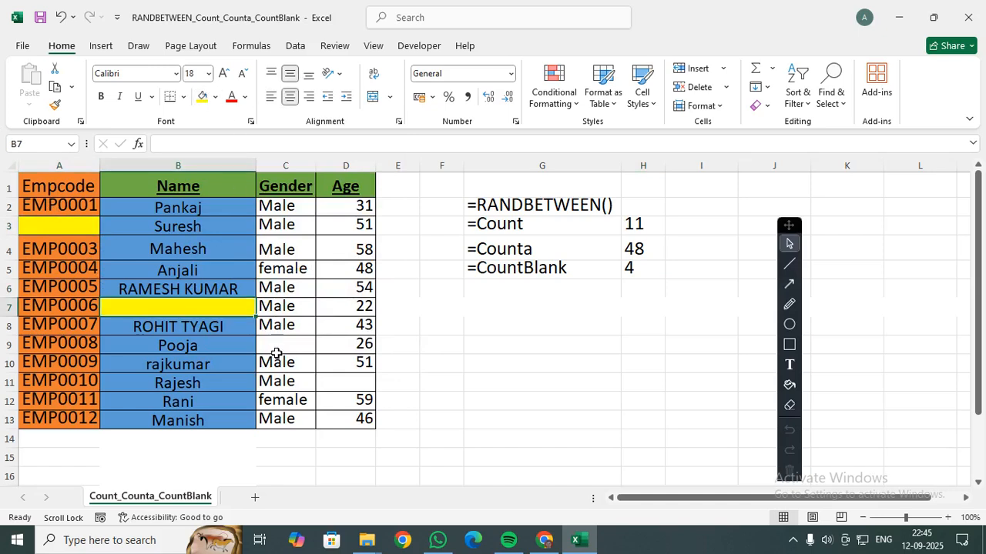
click(276, 348)
click(204, 97)
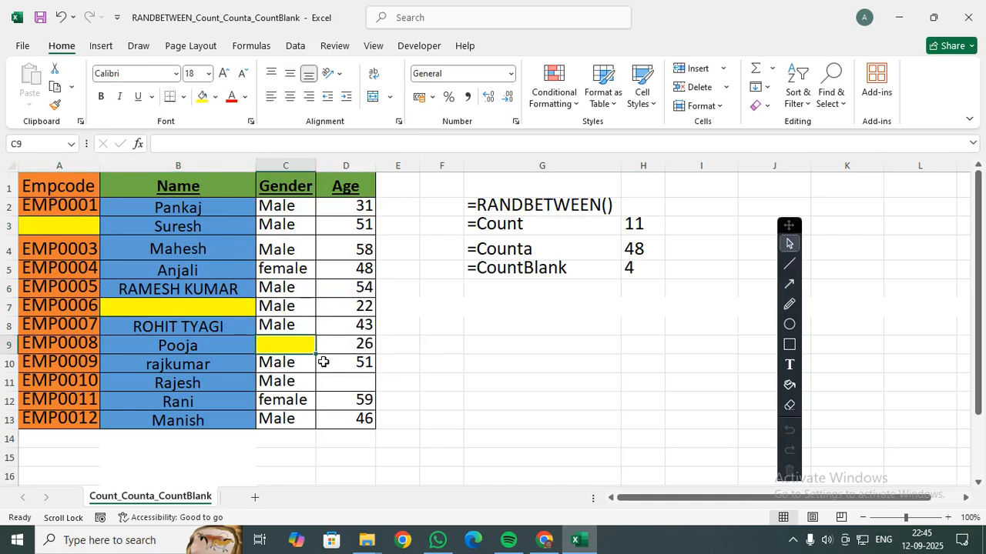
click(340, 383)
click(203, 97)
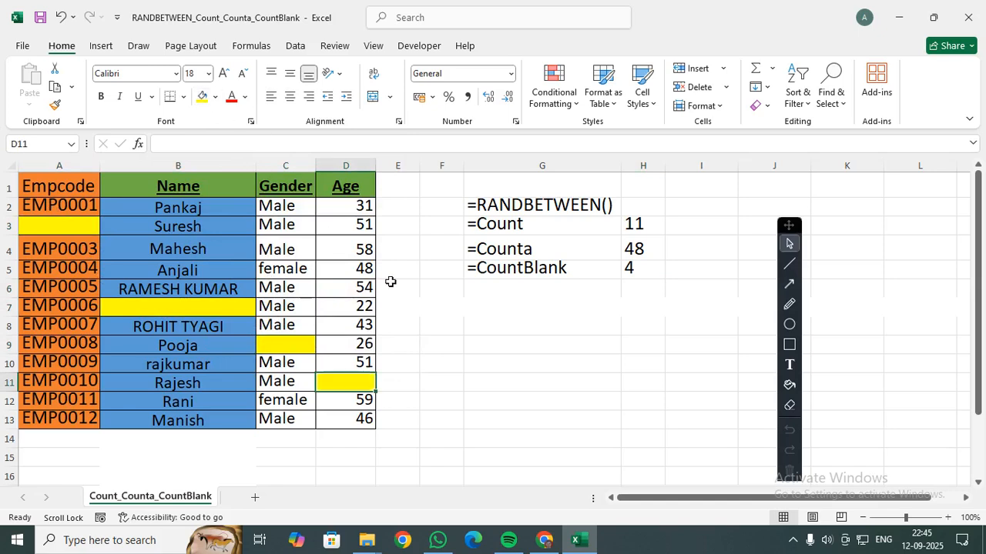
click(540, 361)
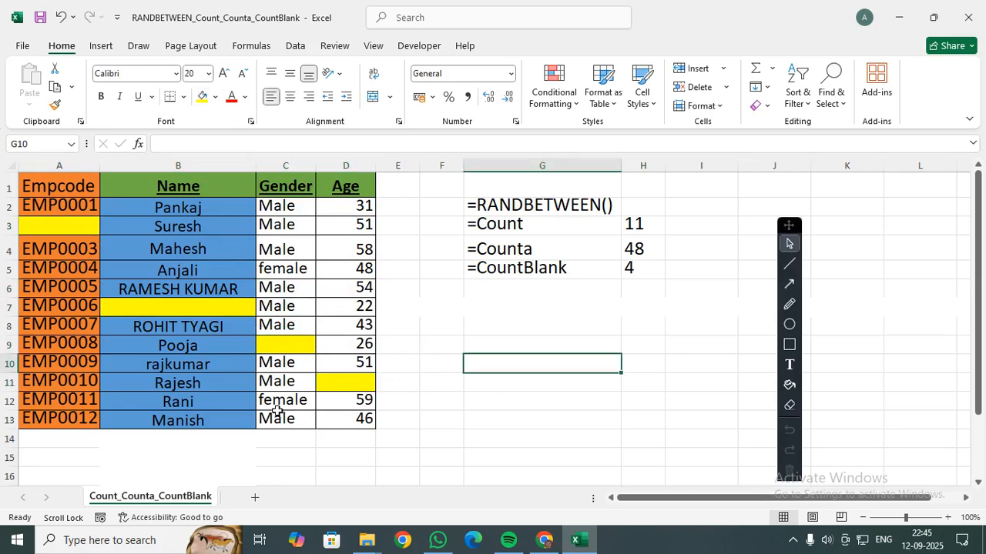
Clear the gender in C4 to test the COUNTBLANK formula with another blank cell
click(287, 251)
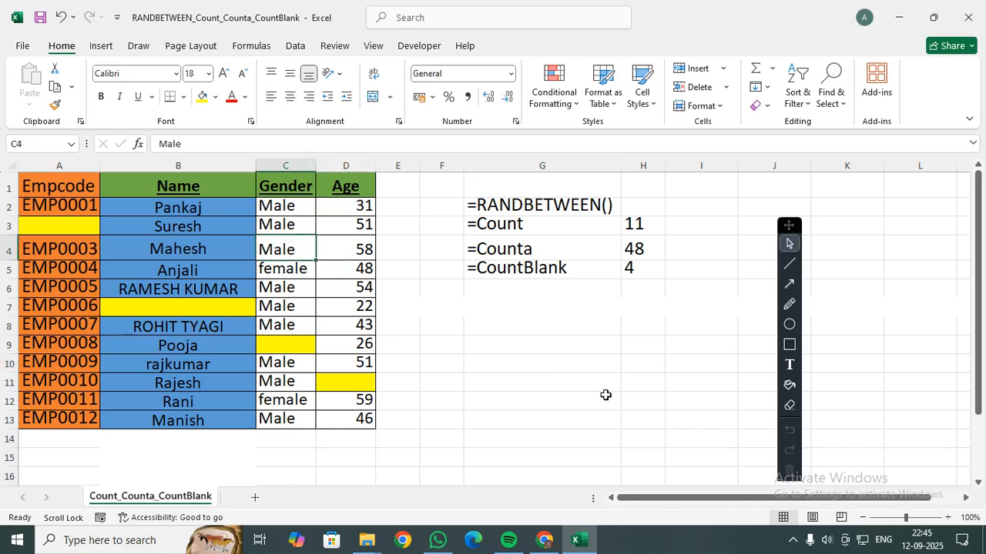
key(Delete)
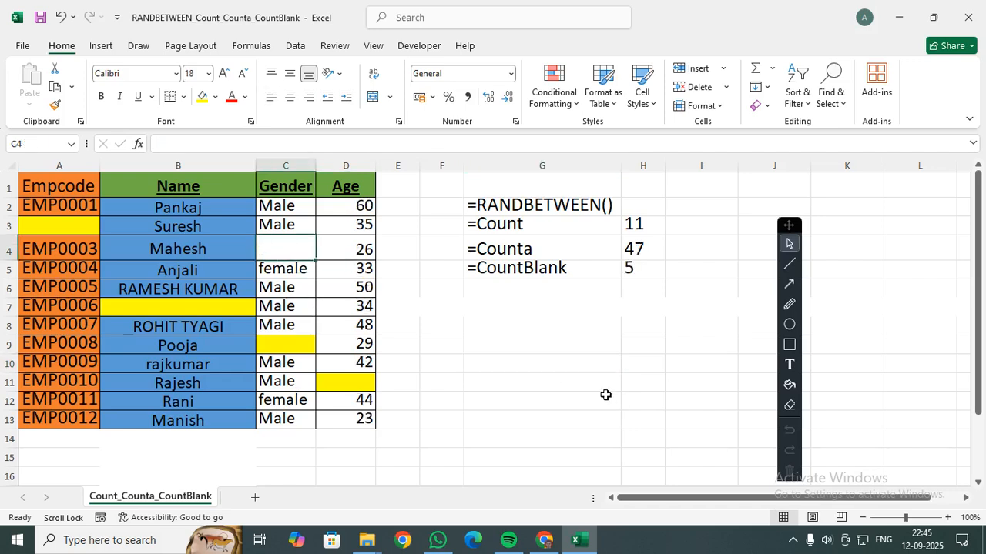